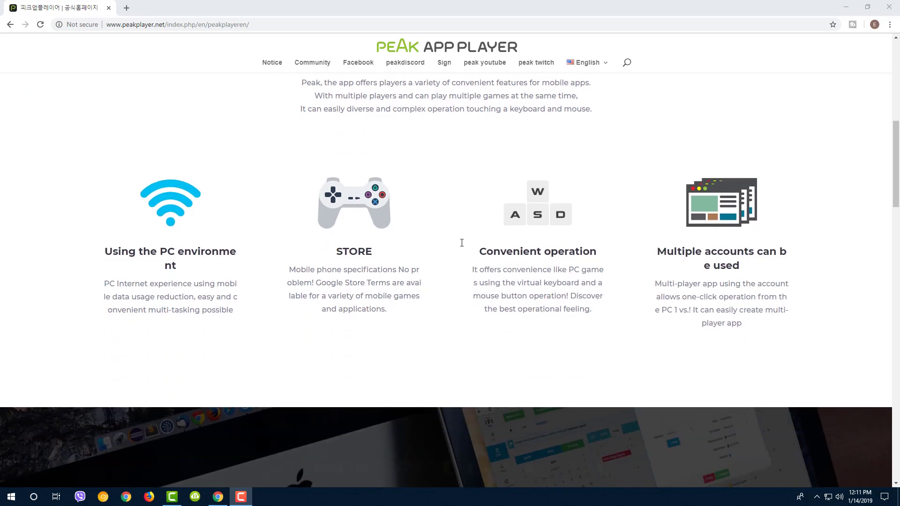
# Step: Look through the PEAK App Player page and download the installer PEAK_App_Player_1.2.1_BETA.exe with the suggested save location
pyautogui.scroll(1, 368, 203)
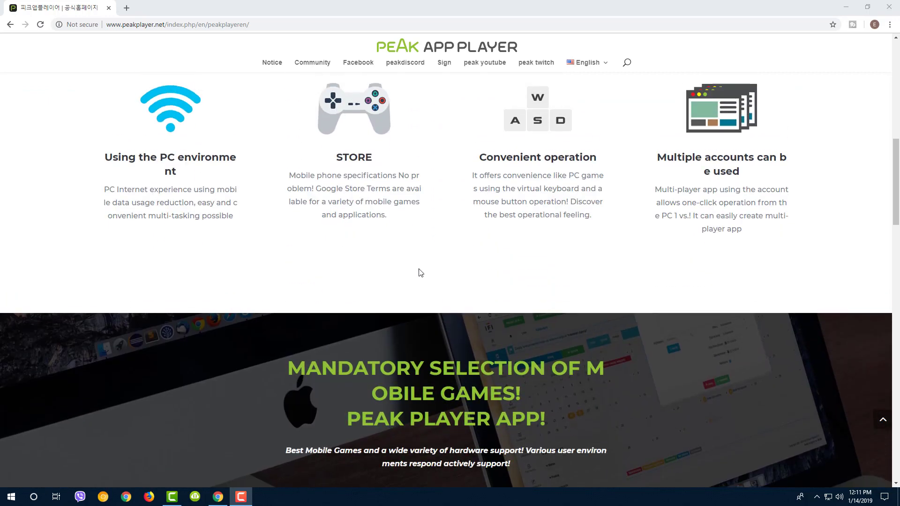
pyautogui.scroll(-8, 418, 268)
pyautogui.scroll(-15, 419, 269)
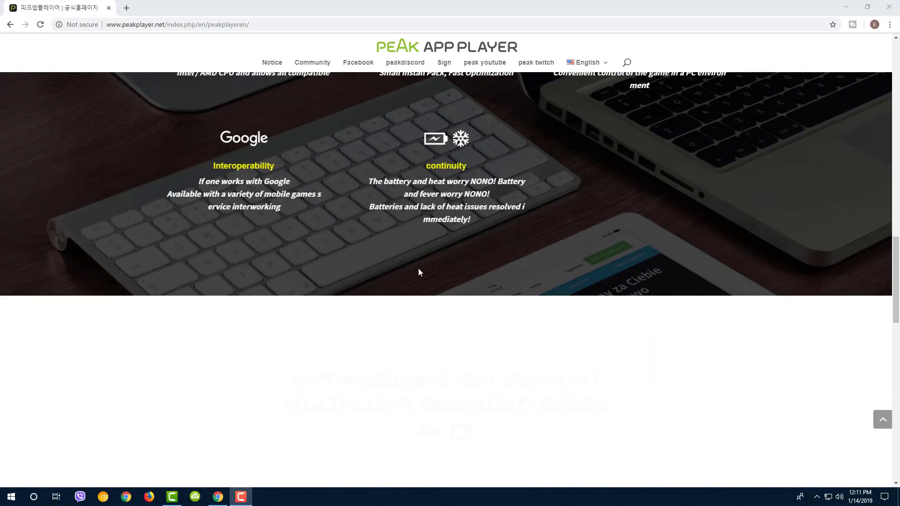
pyautogui.scroll(-5, 417, 268)
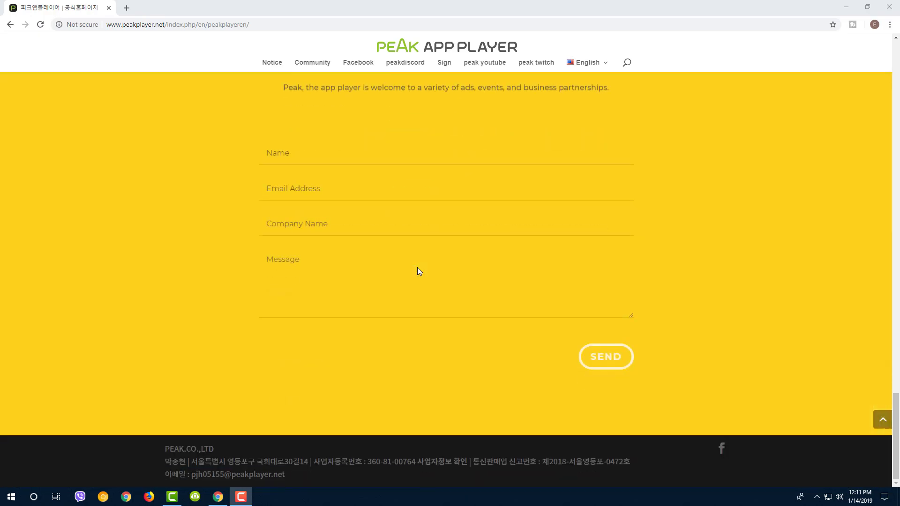
pyautogui.moveTo(897, 414); pyautogui.dragTo(898, 97)
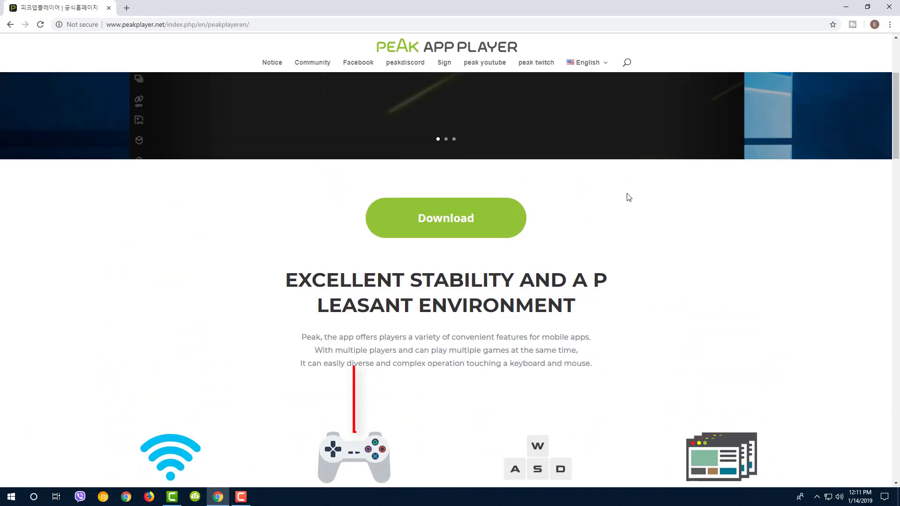
pyautogui.scroll(4, 486, 315)
pyautogui.click(435, 413)
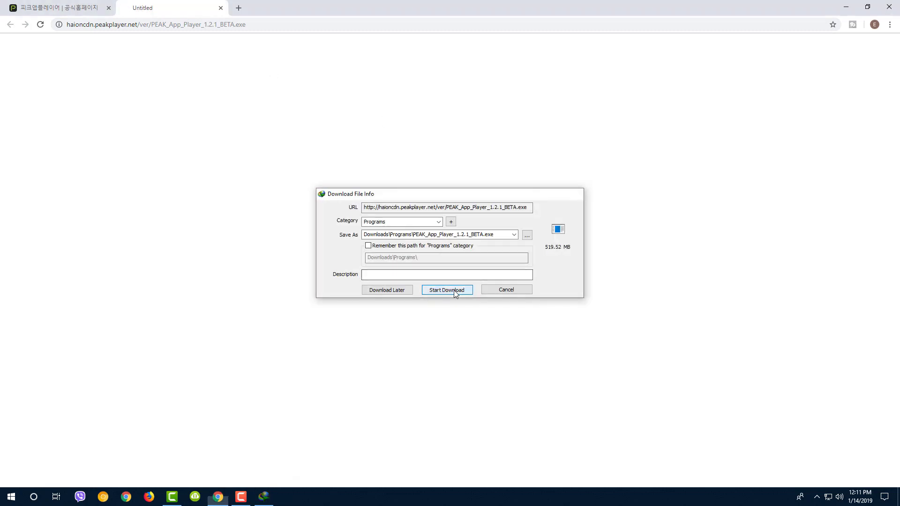
pyautogui.click(457, 294)
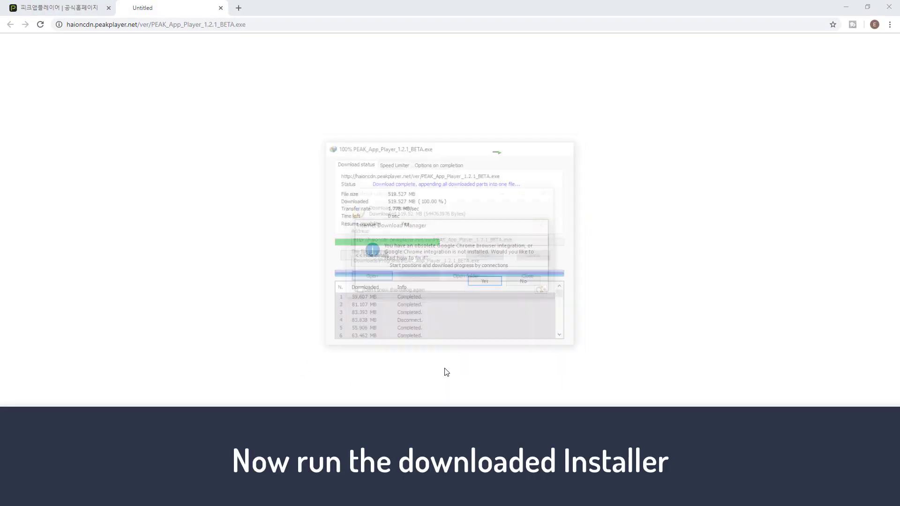
# Step: Run the downloaded PEAK App Player installer, perform the quick installation (빠른설치), and close the finished installer
pyautogui.click(371, 278)
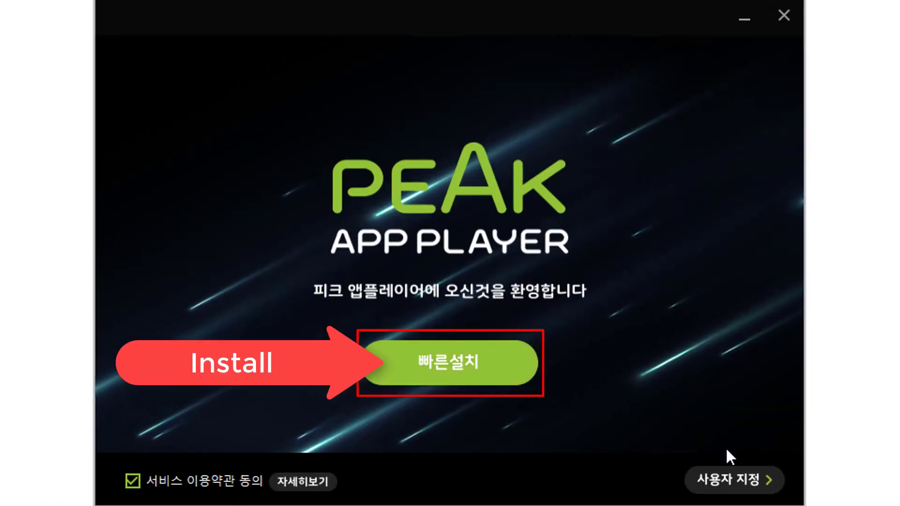
pyautogui.click(458, 361)
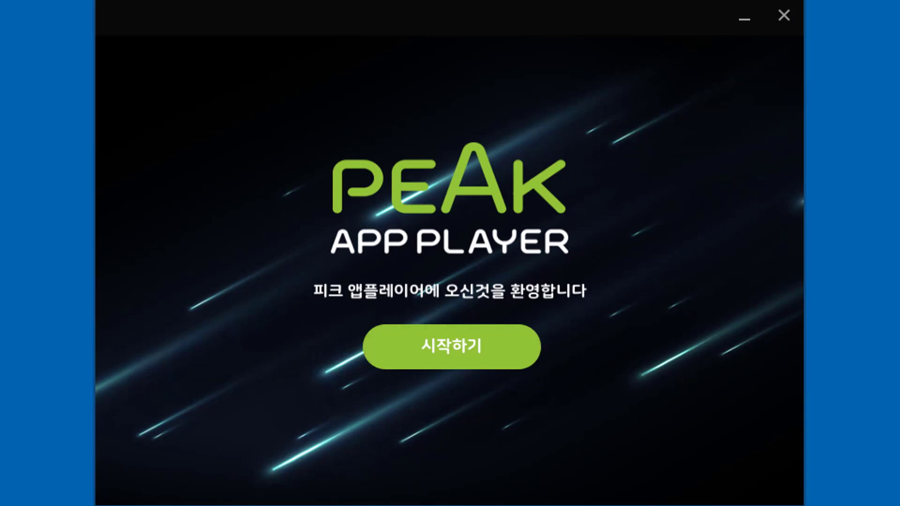
pyautogui.click(782, 21)
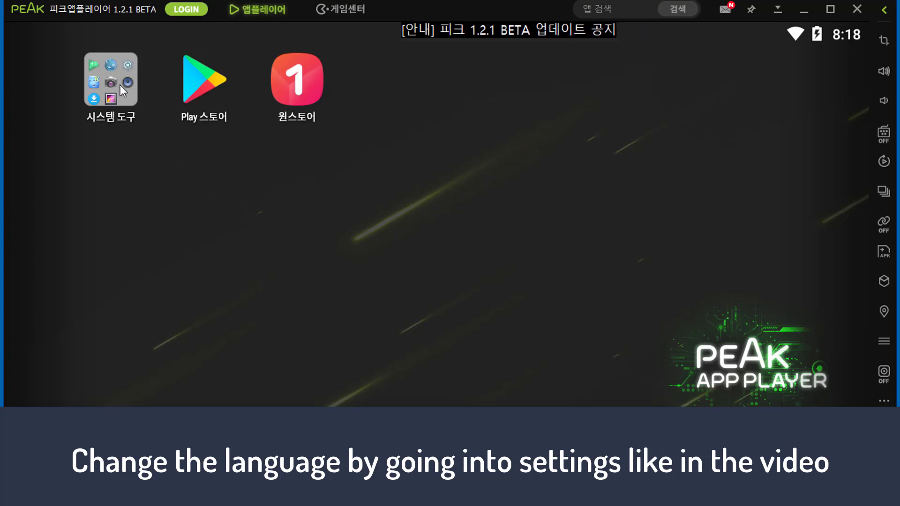
# Step: Change the emulator's Android system language to English (United Kingdom) in the system settings
pyautogui.click(111, 75)
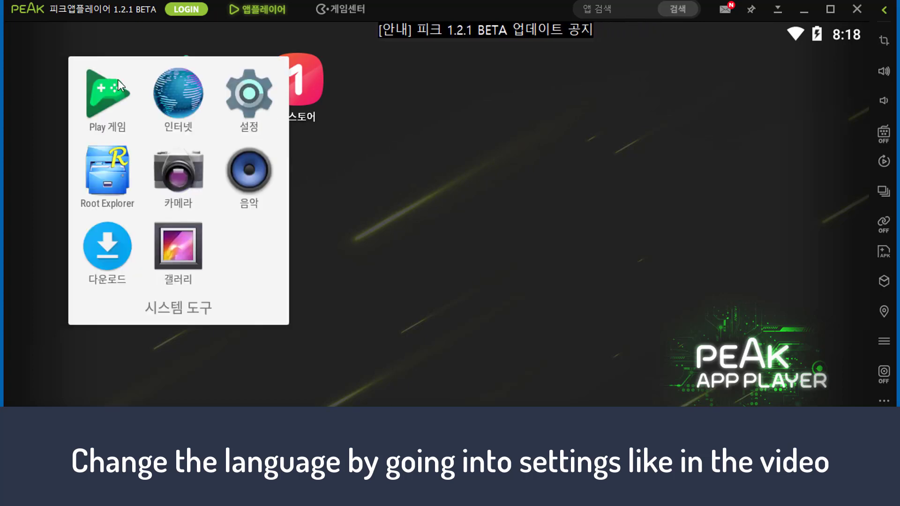
pyautogui.click(255, 96)
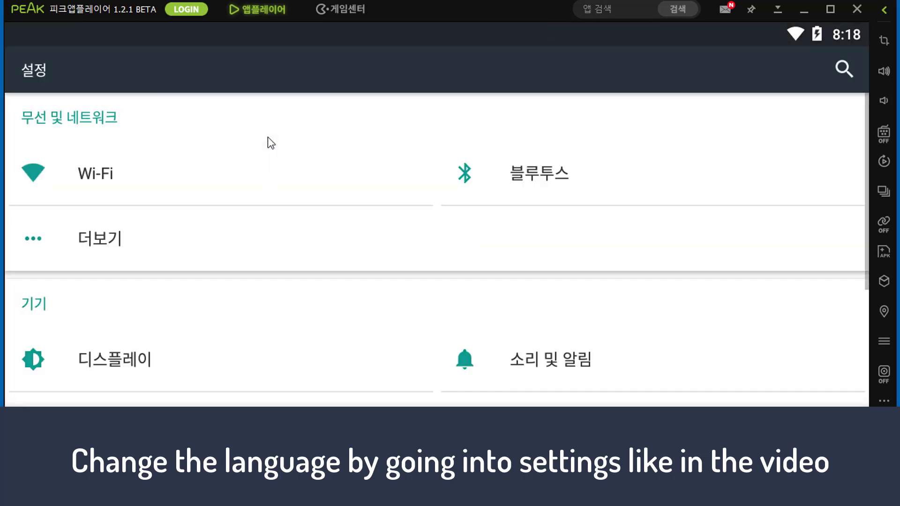
pyautogui.scroll(-10, 196, 281)
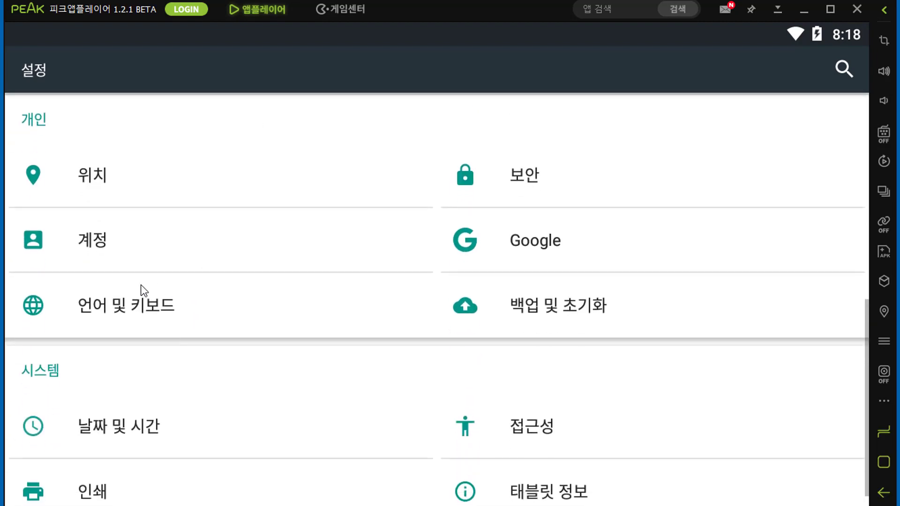
pyautogui.click(117, 305)
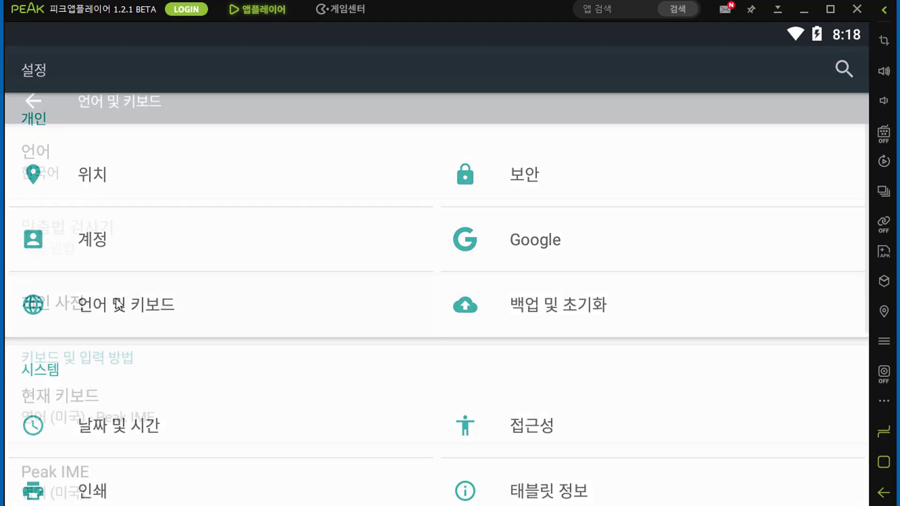
pyautogui.click(34, 128)
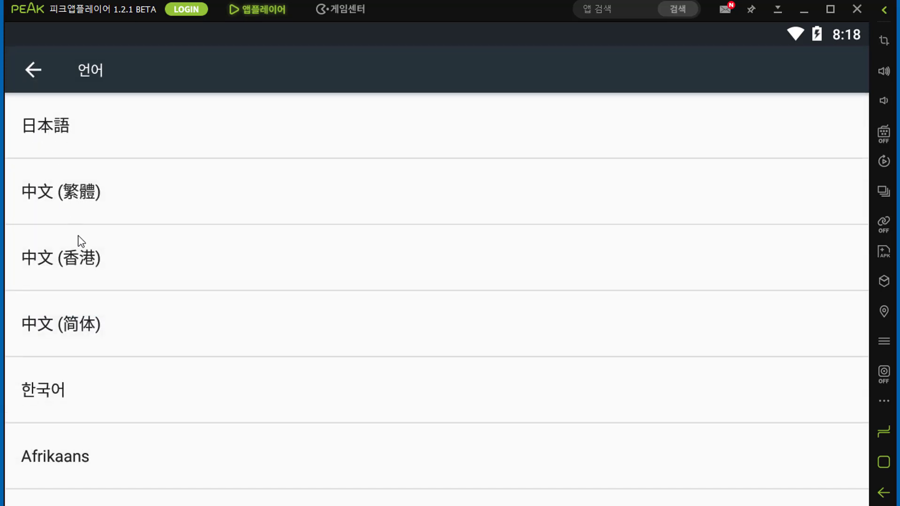
pyautogui.scroll(-10, 78, 244)
pyautogui.scroll(-10, 83, 251)
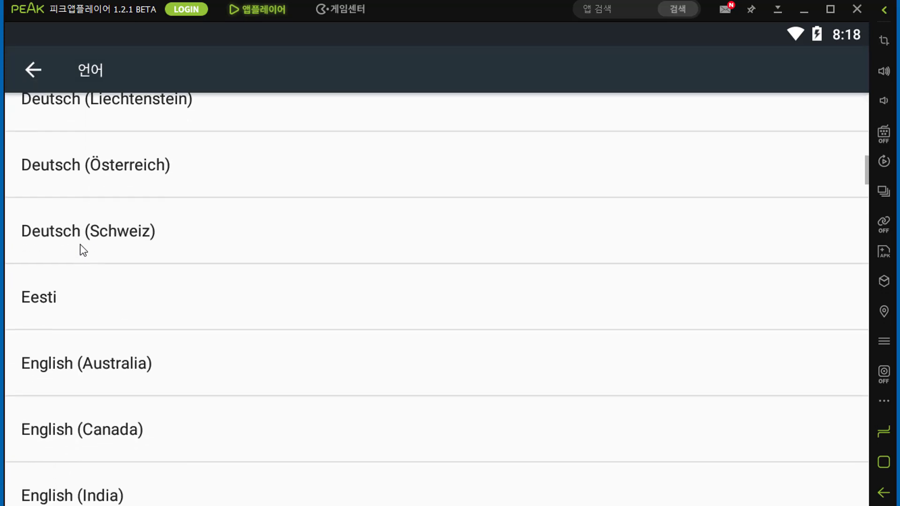
pyautogui.scroll(4, 116, 335)
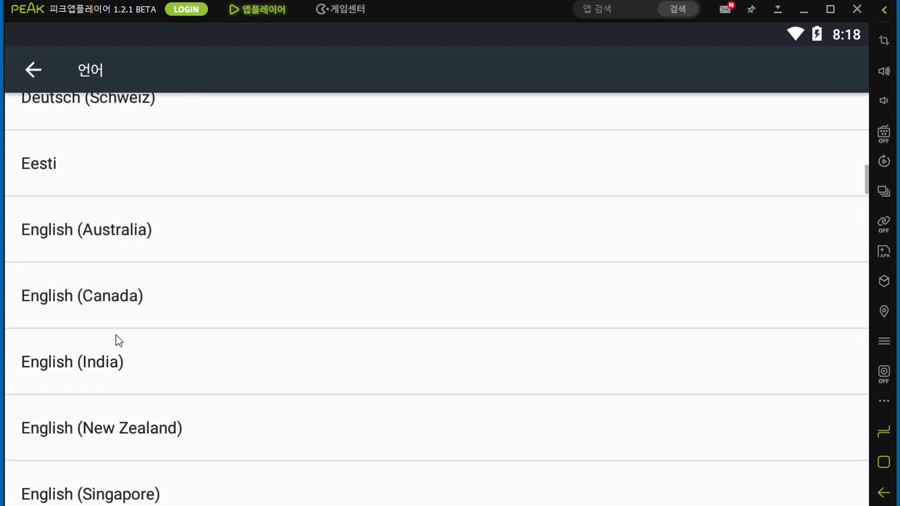
pyautogui.scroll(-3, 117, 339)
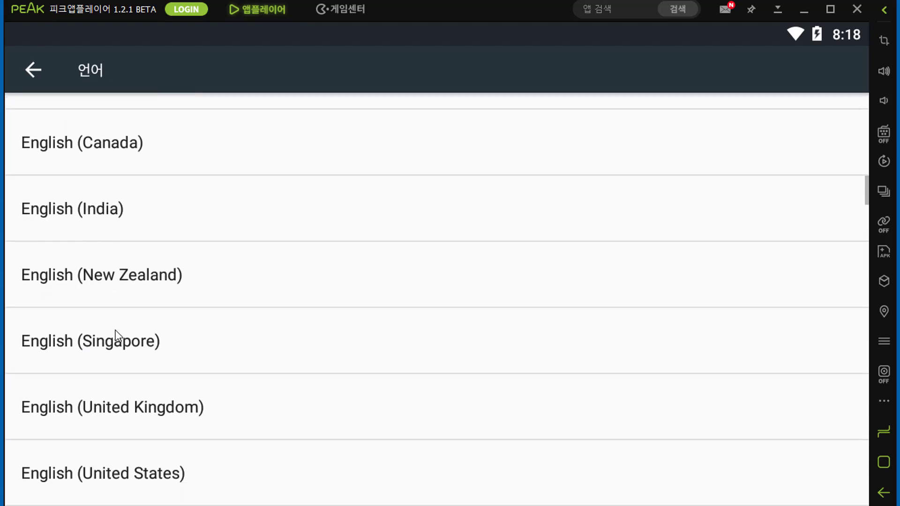
pyautogui.click(114, 387)
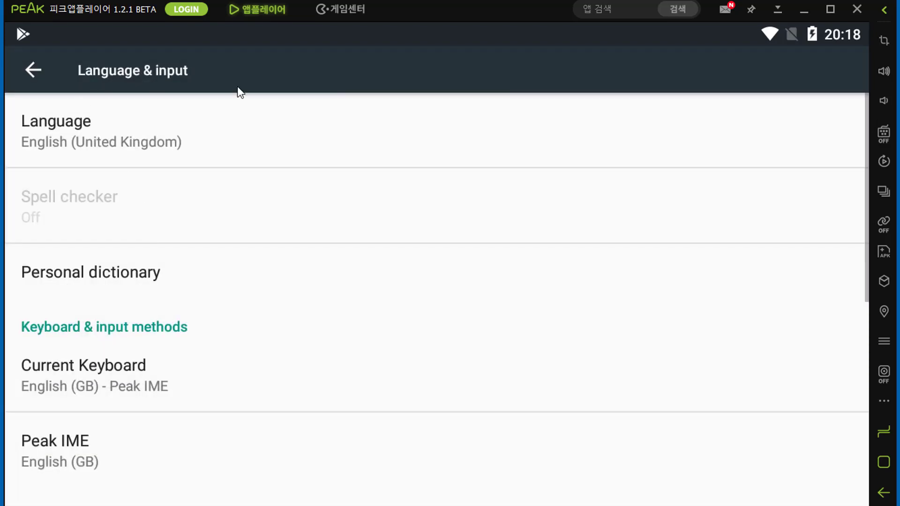
# Step: Leave Settings for the home screen and check the app names in the system tools folder (시스템 도구)
pyautogui.click(886, 434)
pyautogui.click(628, 268)
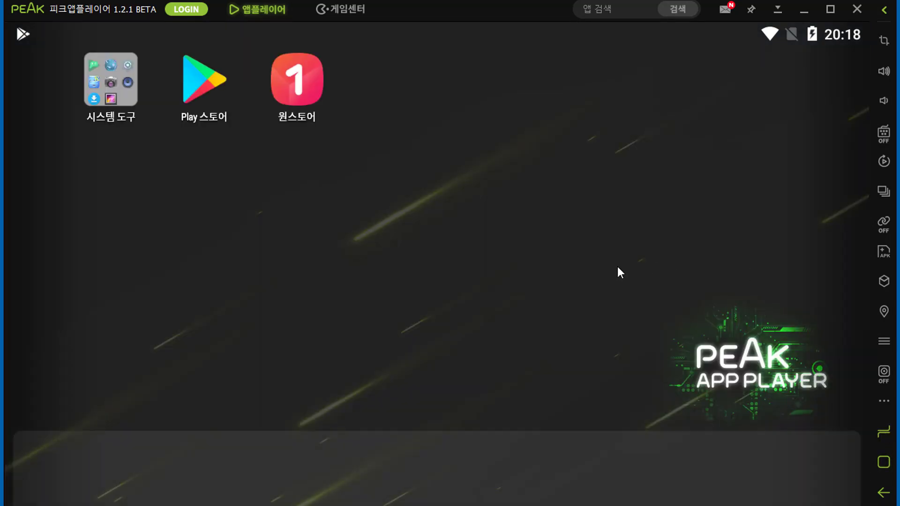
pyautogui.click(112, 85)
pyautogui.click(420, 140)
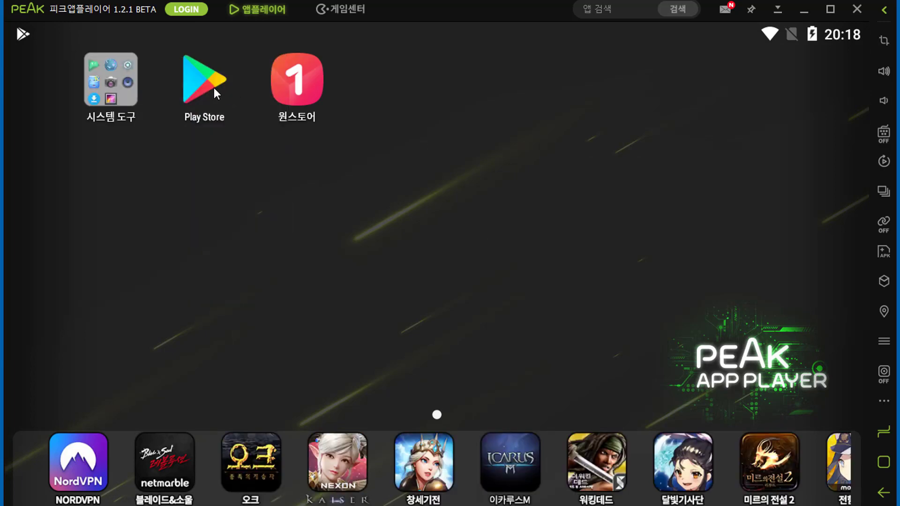
# Step: Open the Play Store, sign in with the Google account's e-mail and password, and accept the Google Services settings
pyautogui.click(214, 88)
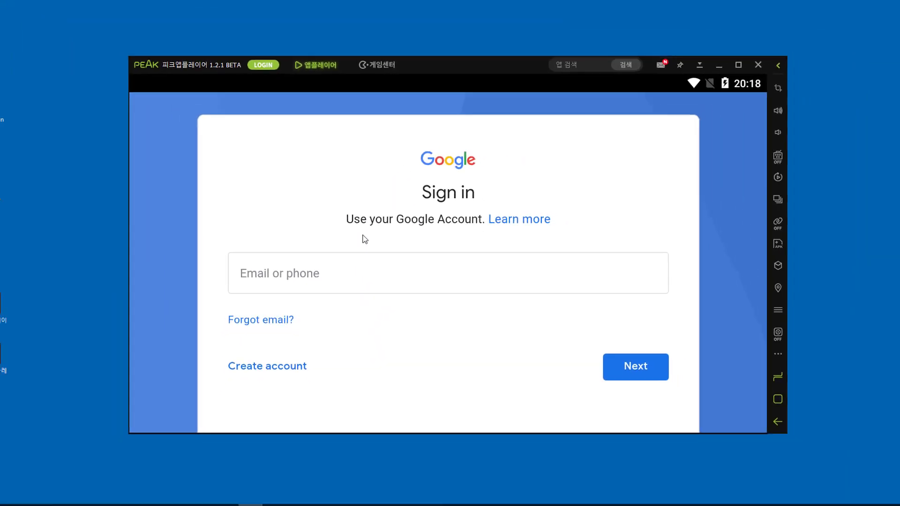
pyautogui.click(254, 296)
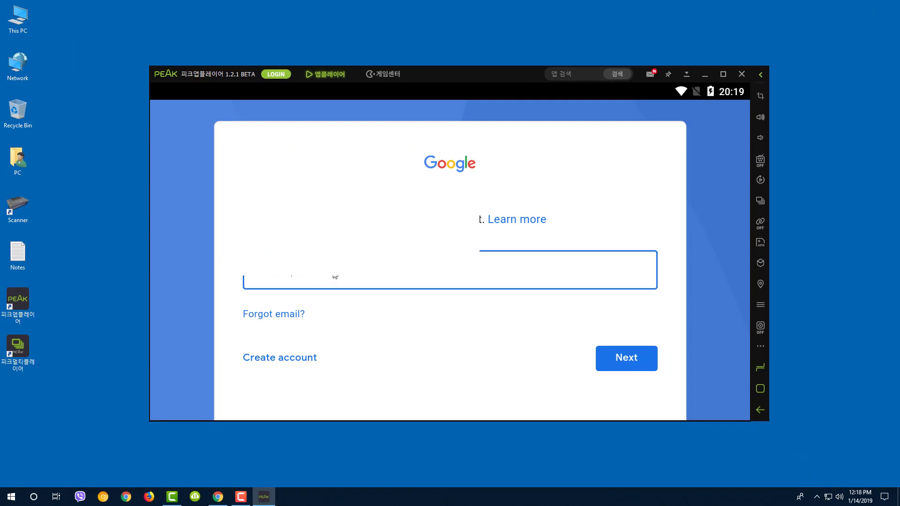
pyautogui.press('Return')
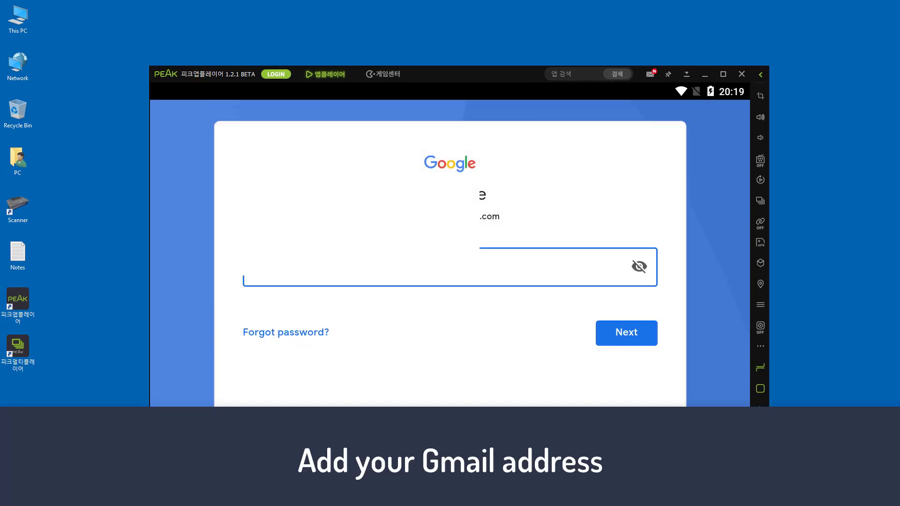
pyautogui.click(621, 344)
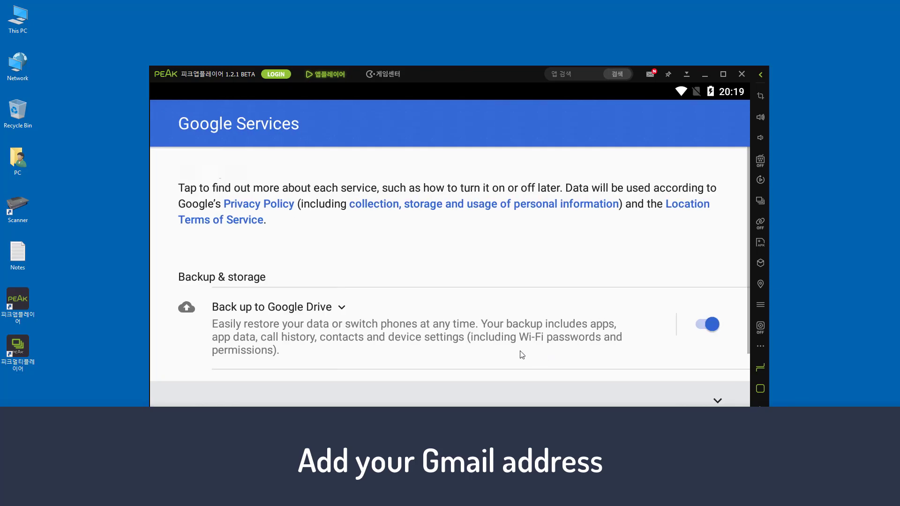
pyautogui.scroll(-2, 545, 323)
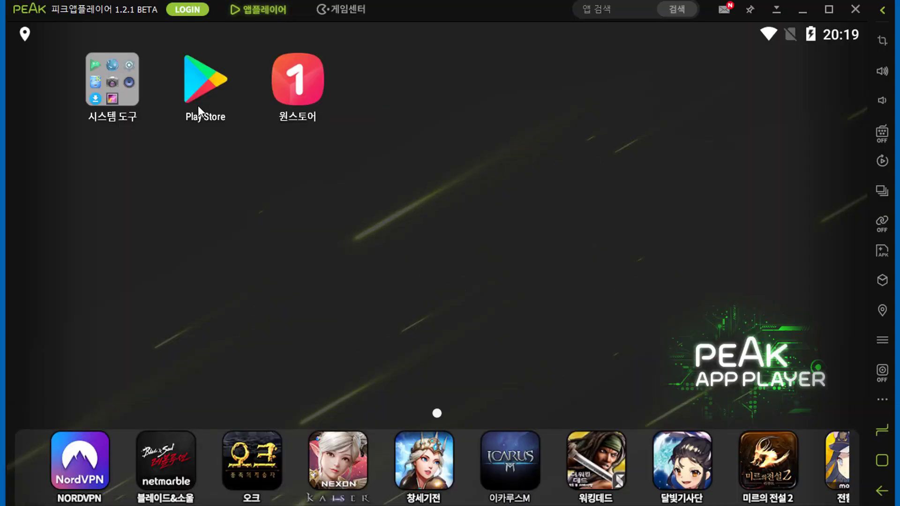
# Step: Dismiss the Google Location History notification, and view the Android quick settings before closing them
pyautogui.moveTo(171, 30); pyautogui.dragTo(175, 201)
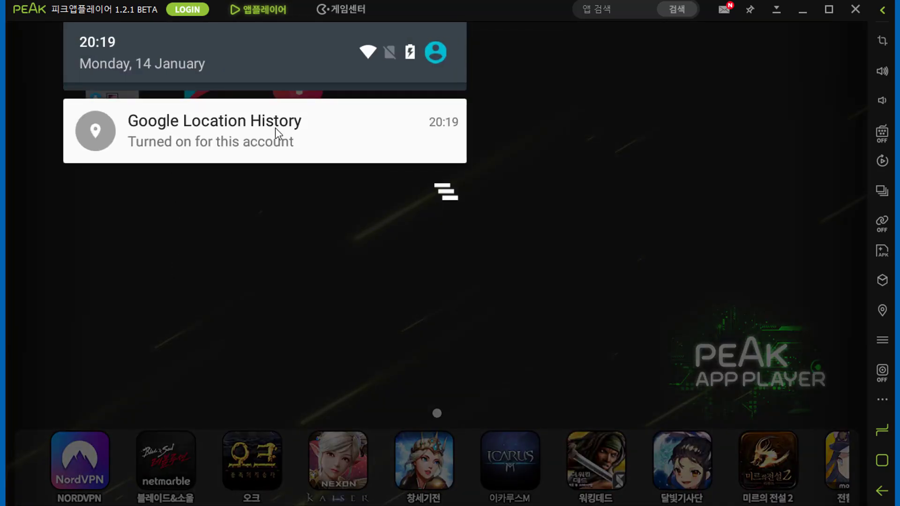
pyautogui.moveTo(274, 128); pyautogui.dragTo(721, 152)
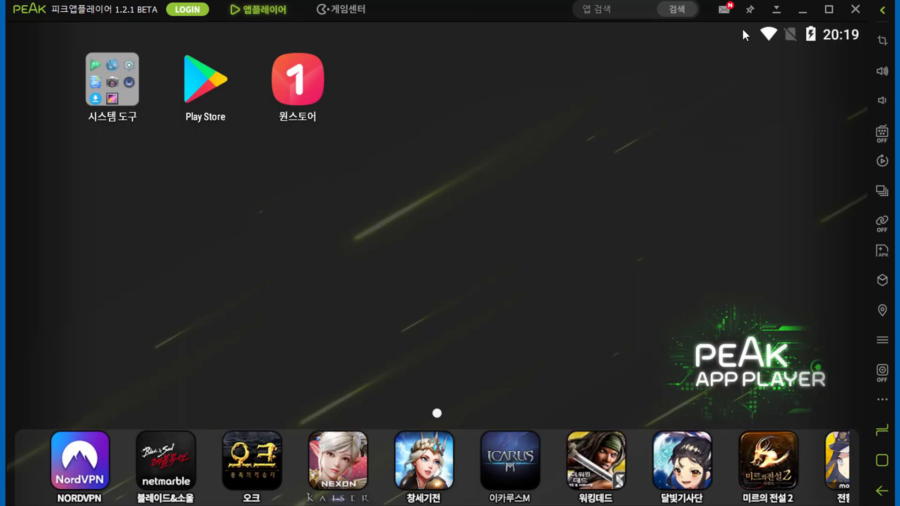
pyautogui.moveTo(743, 30); pyautogui.dragTo(732, 426)
pyautogui.moveTo(612, 146); pyautogui.dragTo(572, 375)
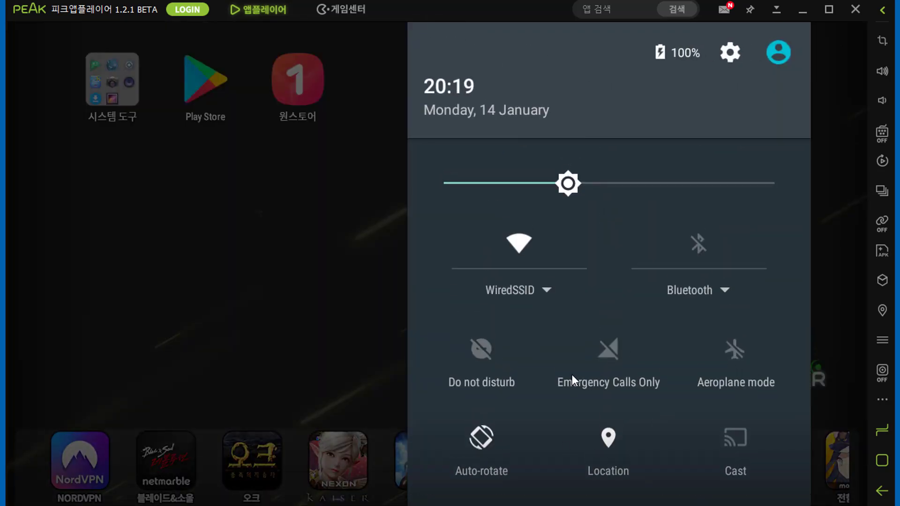
pyautogui.scroll(-2, 577, 429)
pyautogui.scroll(2, 577, 427)
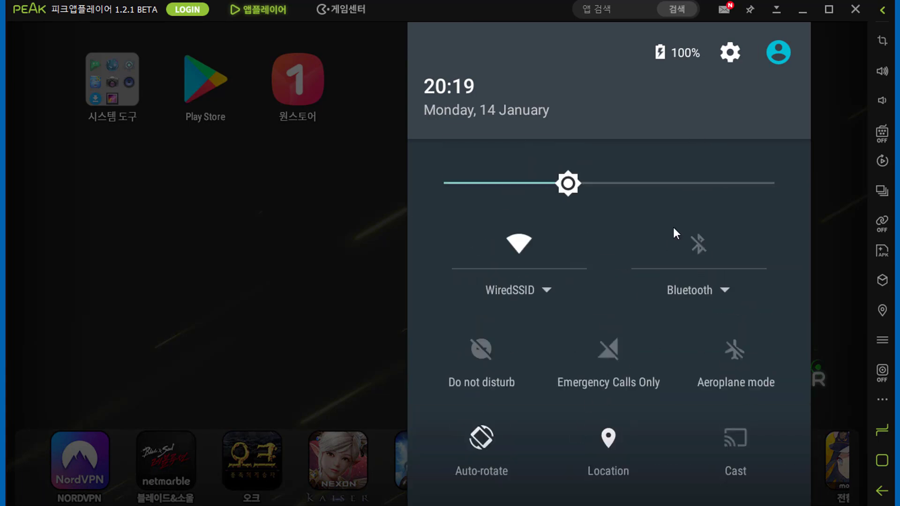
pyautogui.click(343, 266)
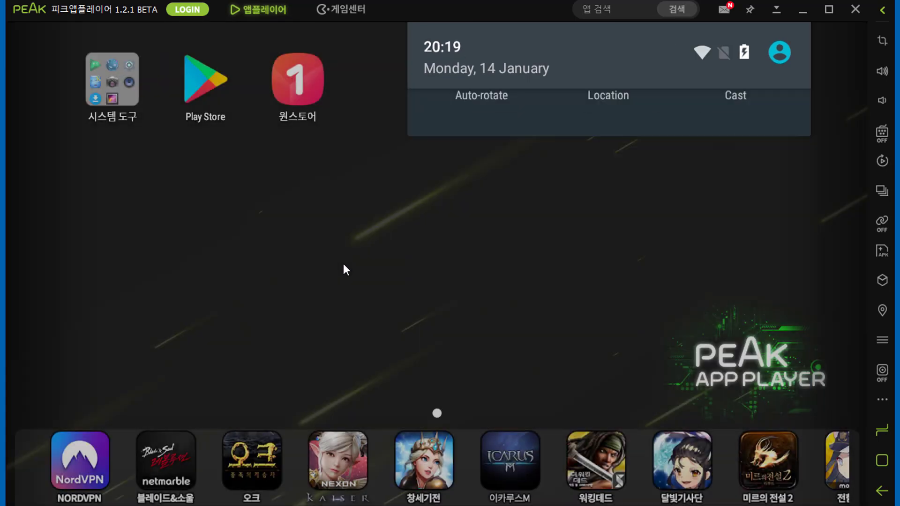
# Step: Open About tablet in the Android settings and check the model number, Android version, kernel and build details
pyautogui.click(105, 70)
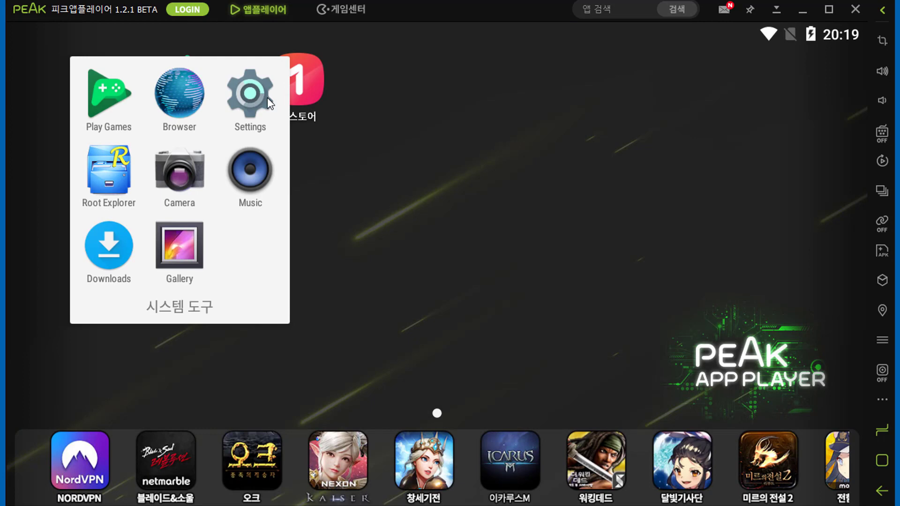
pyautogui.click(262, 97)
pyautogui.scroll(-2, 377, 232)
pyautogui.scroll(-5, 382, 256)
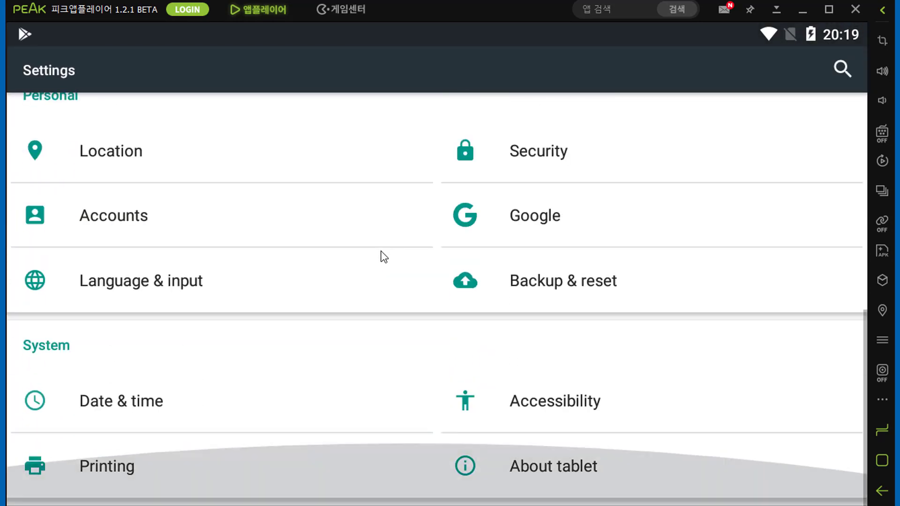
pyautogui.click(528, 448)
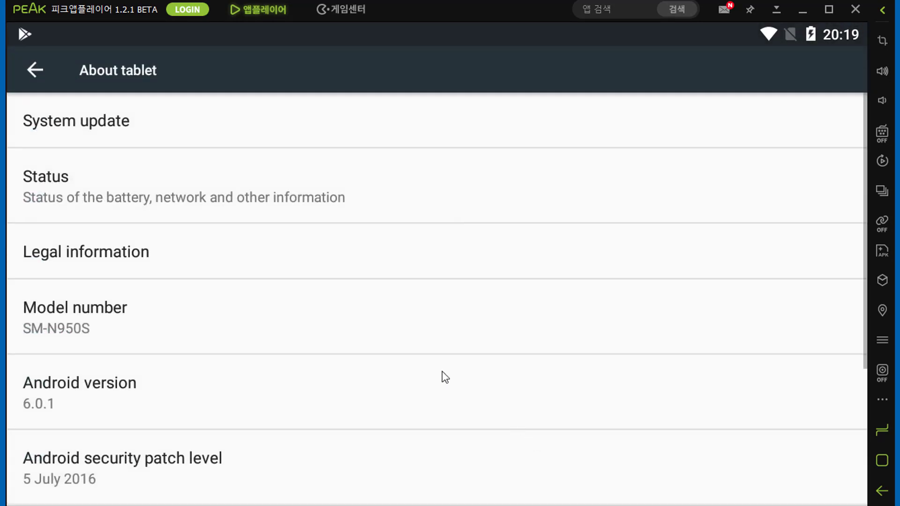
pyautogui.scroll(-5, 102, 388)
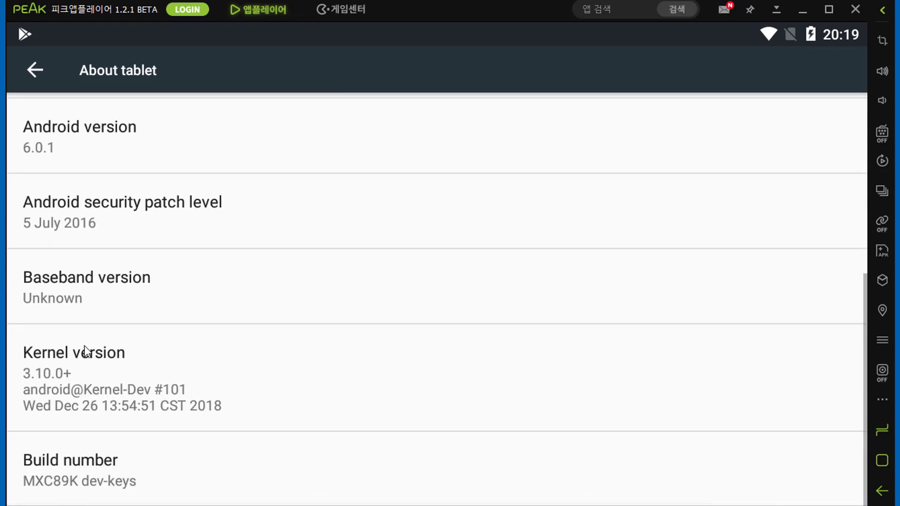
pyautogui.scroll(-2, 84, 346)
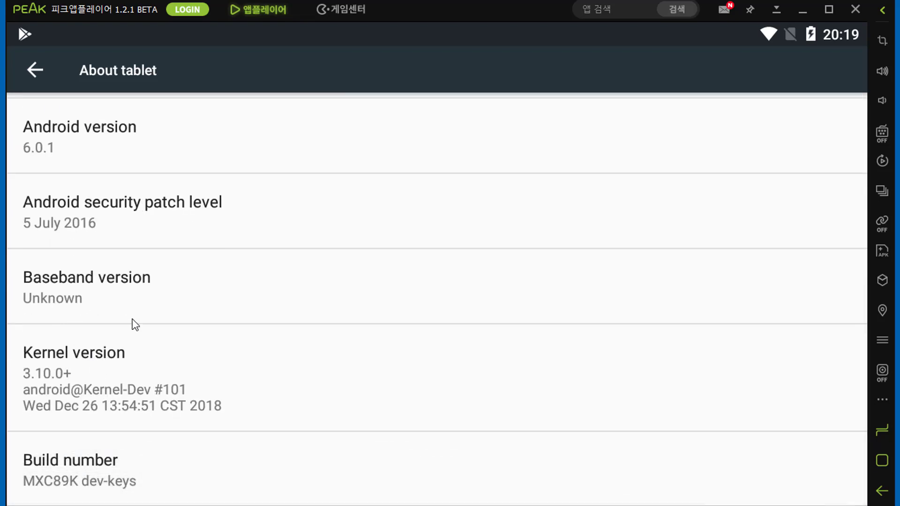
# Step: Leave About tablet for the main Settings list, and check the Wi-Fi connection page before returning to the list
pyautogui.scroll(5, 136, 322)
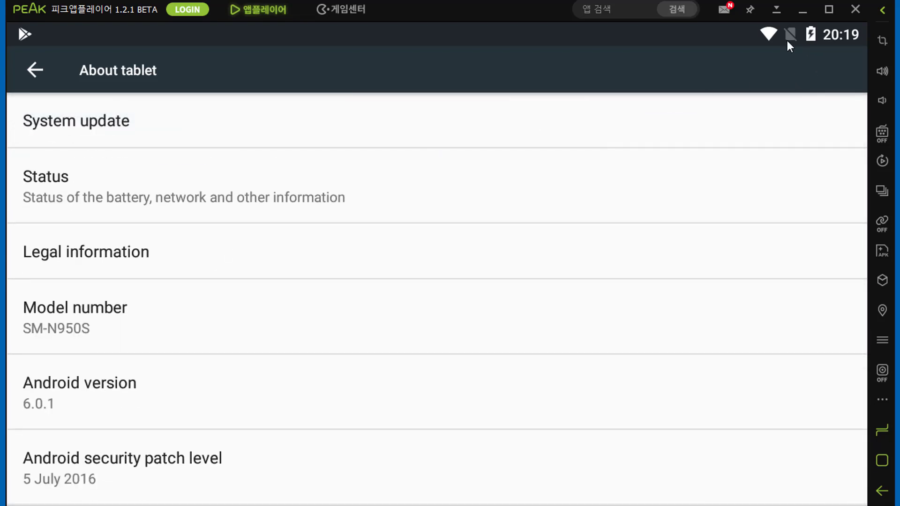
pyautogui.click(30, 66)
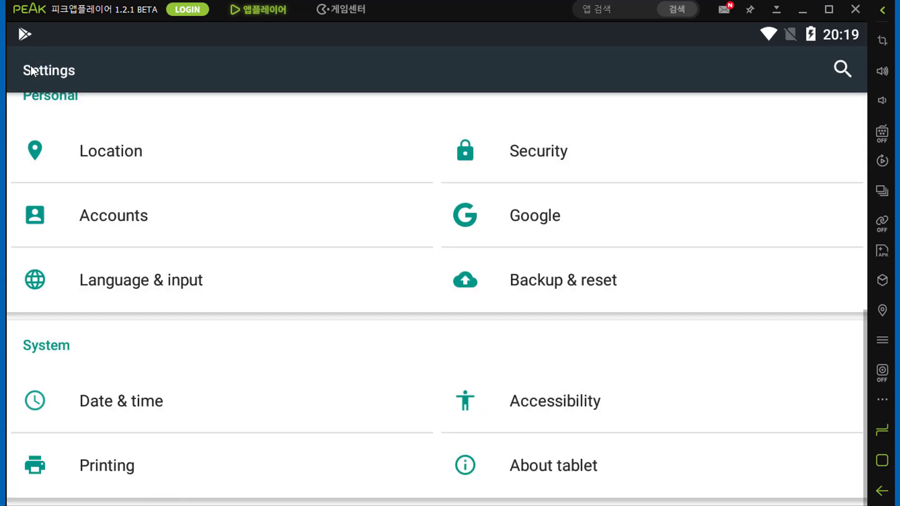
pyautogui.scroll(-2, 151, 233)
pyautogui.scroll(5, 152, 233)
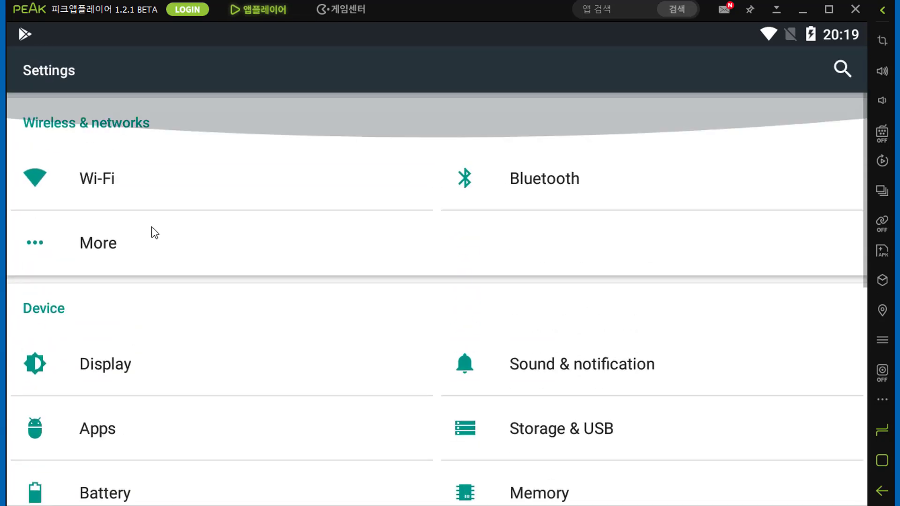
pyautogui.click(116, 195)
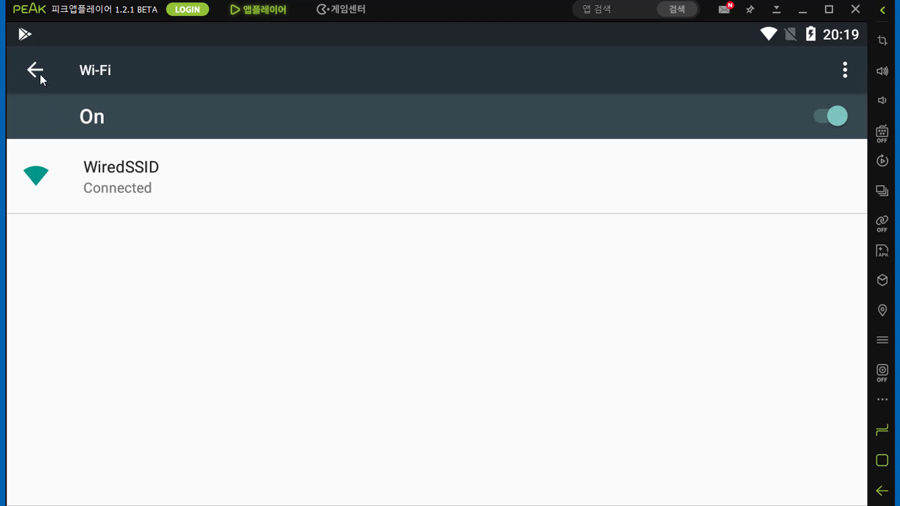
pyautogui.click(29, 68)
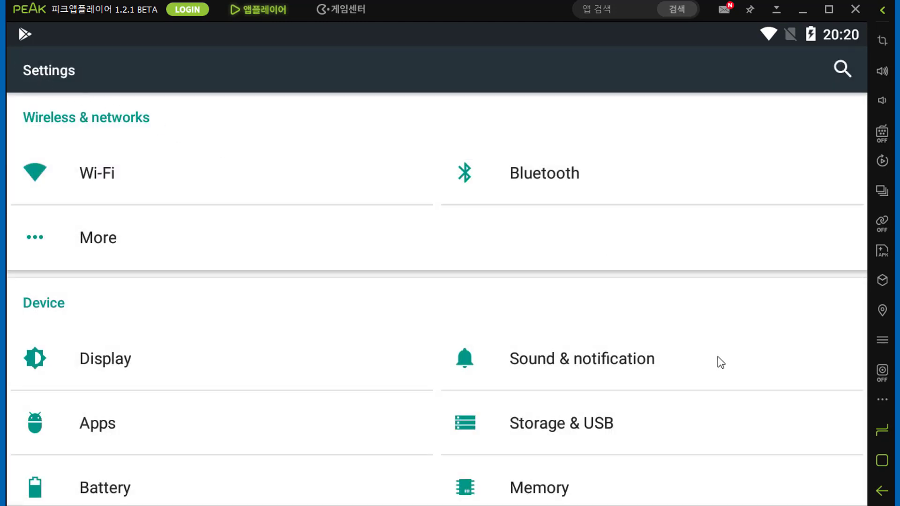
# Step: Dismiss Settings from the recent apps overview and return to the home screen
pyautogui.click(883, 460)
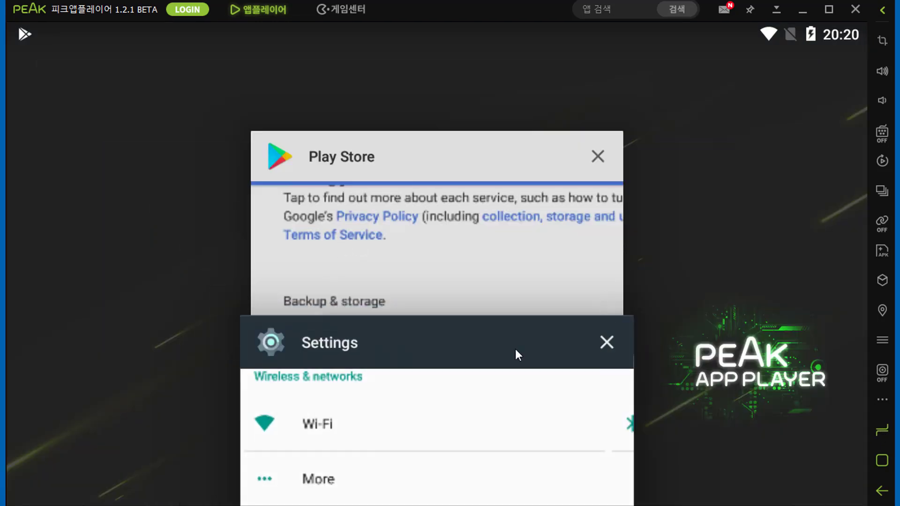
pyautogui.moveTo(516, 349); pyautogui.dragTo(711, 289)
pyautogui.click(712, 288)
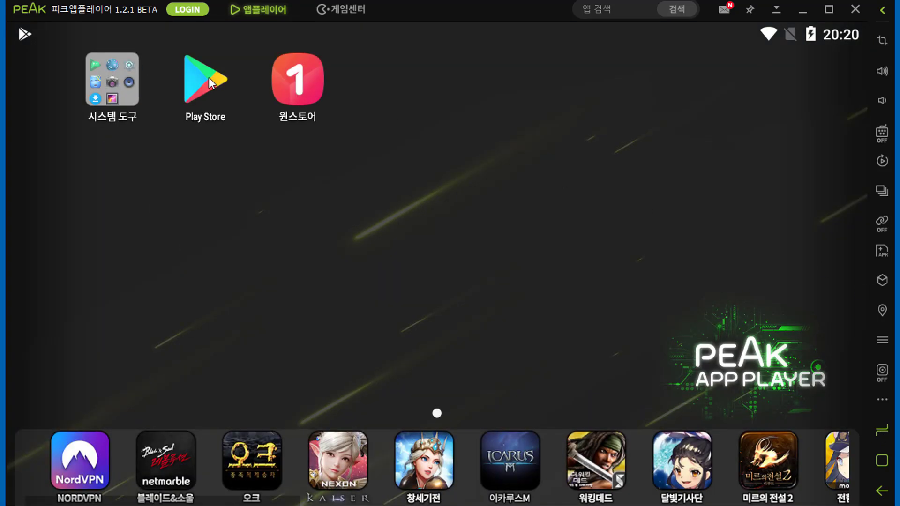
# Step: Open the Play Store and install Galaxy Attack: Alien Shooter from the Previously installed games section
pyautogui.click(209, 77)
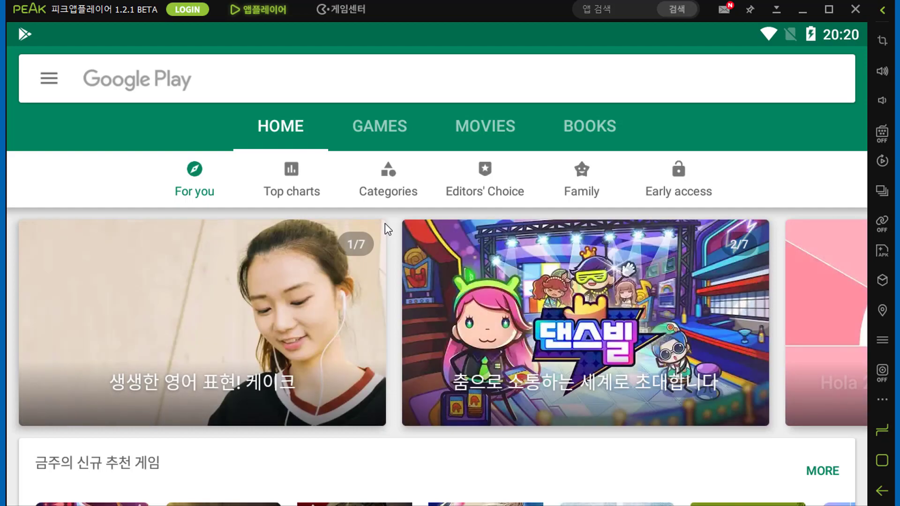
pyautogui.scroll(-15, 385, 224)
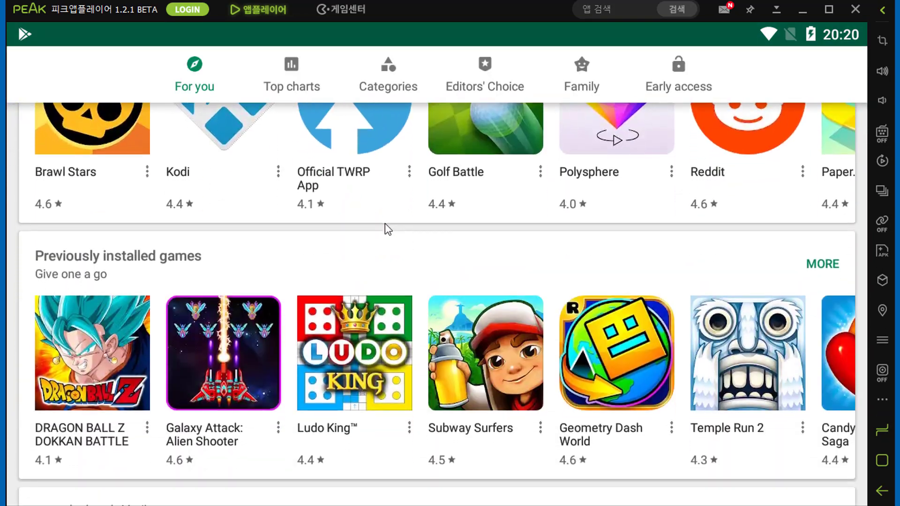
pyautogui.scroll(5, 384, 224)
pyautogui.scroll(-7, 384, 223)
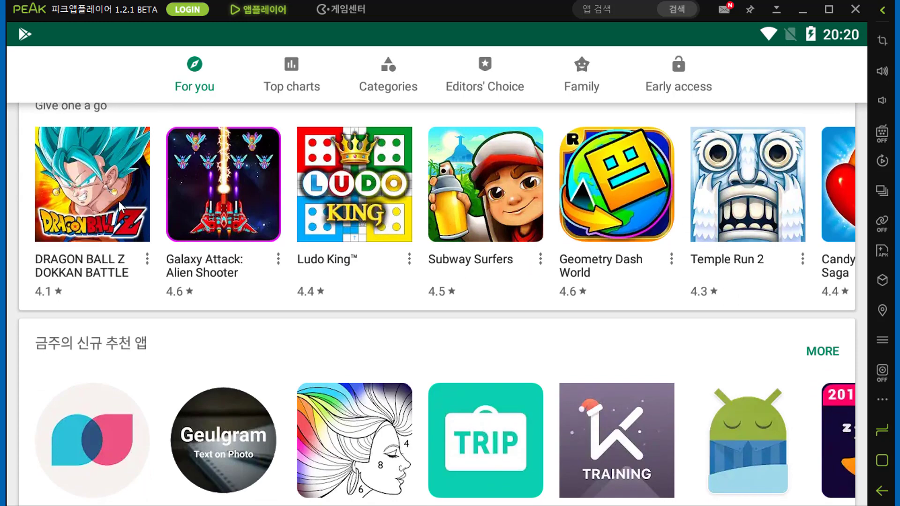
pyautogui.click(227, 186)
pyautogui.click(748, 230)
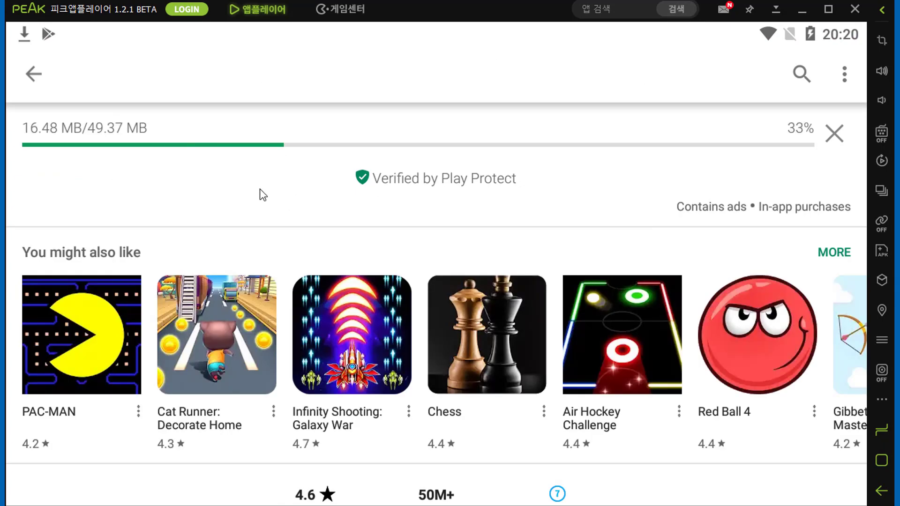
# Step: Look through the Galaxy Attack: Alien Shooter store page, including its screenshots, ratings and reviews
pyautogui.scroll(-10, 490, 220)
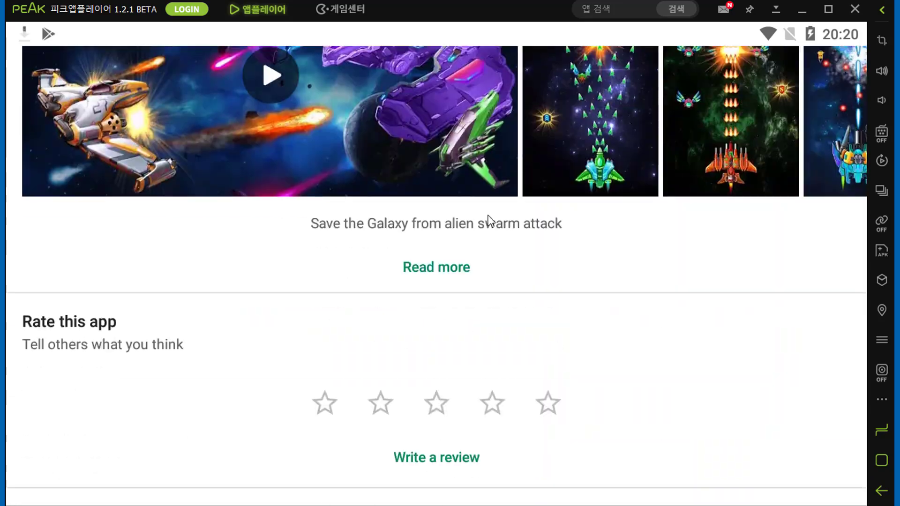
pyautogui.scroll(6, 491, 220)
pyautogui.scroll(-4, 491, 221)
pyautogui.scroll(-8, 488, 216)
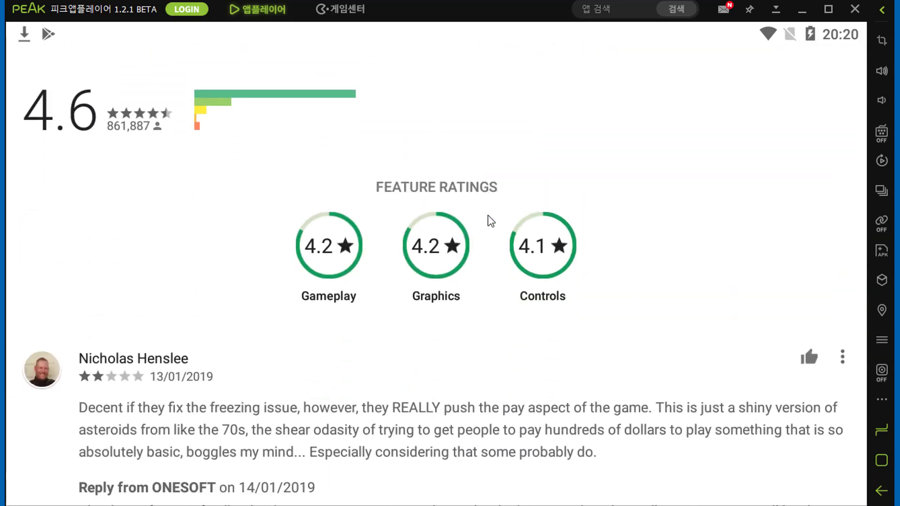
pyautogui.scroll(15, 491, 220)
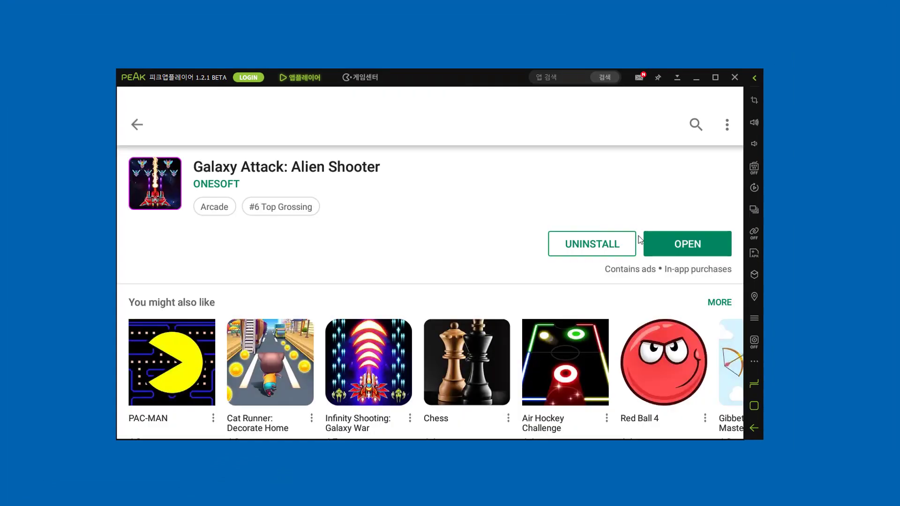
# Step: Launch Galaxy Attack: Alien Shooter, steer the ship through the level, and return to the emulator's home screen
pyautogui.click(676, 243)
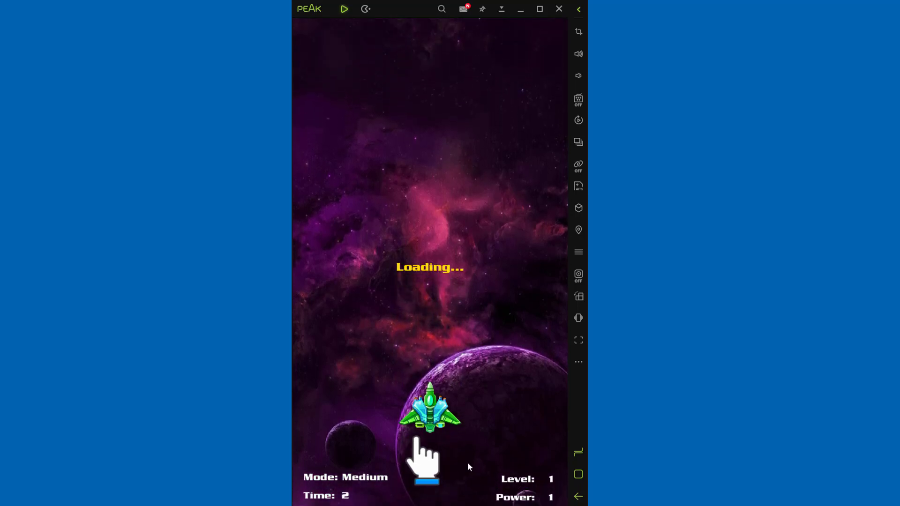
pyautogui.moveTo(439, 460)
pyautogui.mouseDown()
pyautogui.moveTo(381, 460)
pyautogui.moveTo(382, 420)
pyautogui.moveTo(485, 446)
pyautogui.moveTo(526, 426)
pyautogui.moveTo(379, 441)
pyautogui.moveTo(454, 432)
pyautogui.moveTo(436, 457)
pyautogui.moveTo(363, 460)
pyautogui.moveTo(460, 465)
pyautogui.moveTo(352, 446)
pyautogui.moveTo(379, 415)
pyautogui.moveTo(533, 466)
pyautogui.moveTo(433, 465)
pyautogui.moveTo(399, 454)
pyautogui.moveTo(331, 464)
pyautogui.moveTo(482, 454)
pyautogui.moveTo(423, 497)
pyautogui.moveTo(466, 490)
pyautogui.moveTo(384, 494)
pyautogui.moveTo(487, 497)
pyautogui.moveTo(378, 497)
pyautogui.moveTo(356, 482)
pyautogui.moveTo(352, 444)
pyautogui.moveTo(376, 390)
pyautogui.moveTo(341, 374)
pyautogui.moveTo(413, 490)
pyautogui.moveTo(487, 487)
pyautogui.mouseUp()
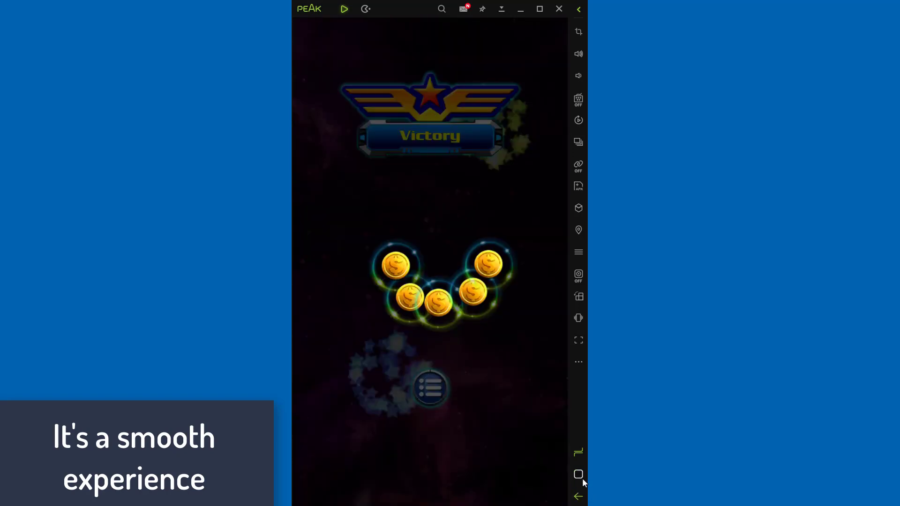
pyautogui.click(581, 477)
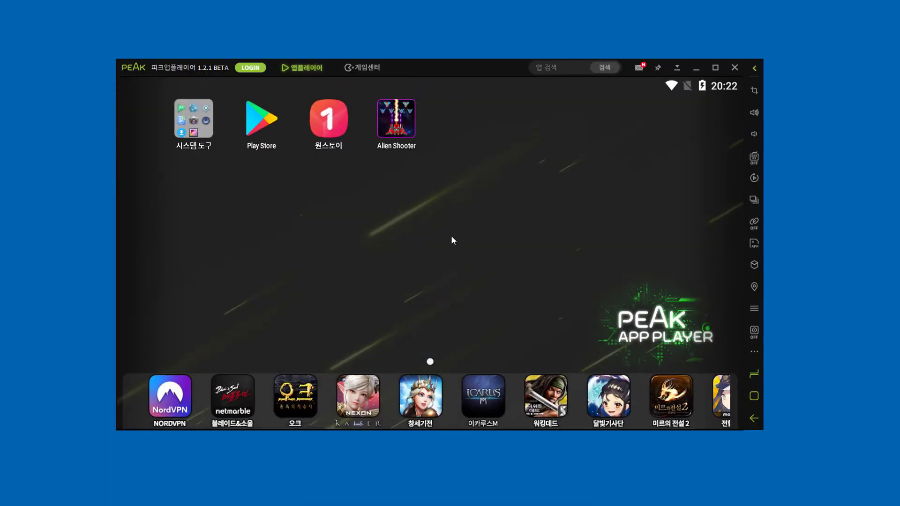